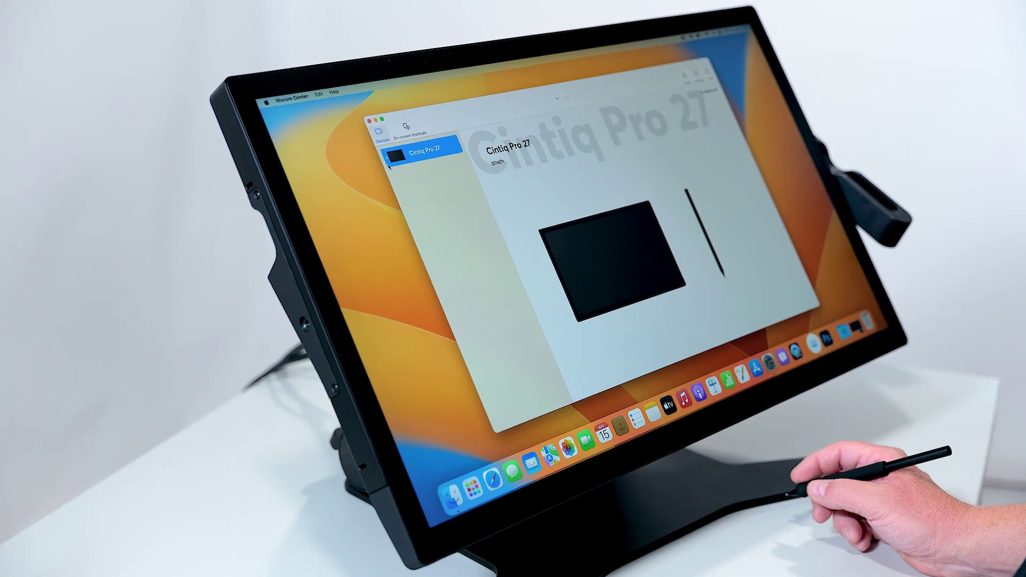
Open the Cintiq Pro 27 Display settings guide from the Devices sidebar in Wacom Center
click(405, 153)
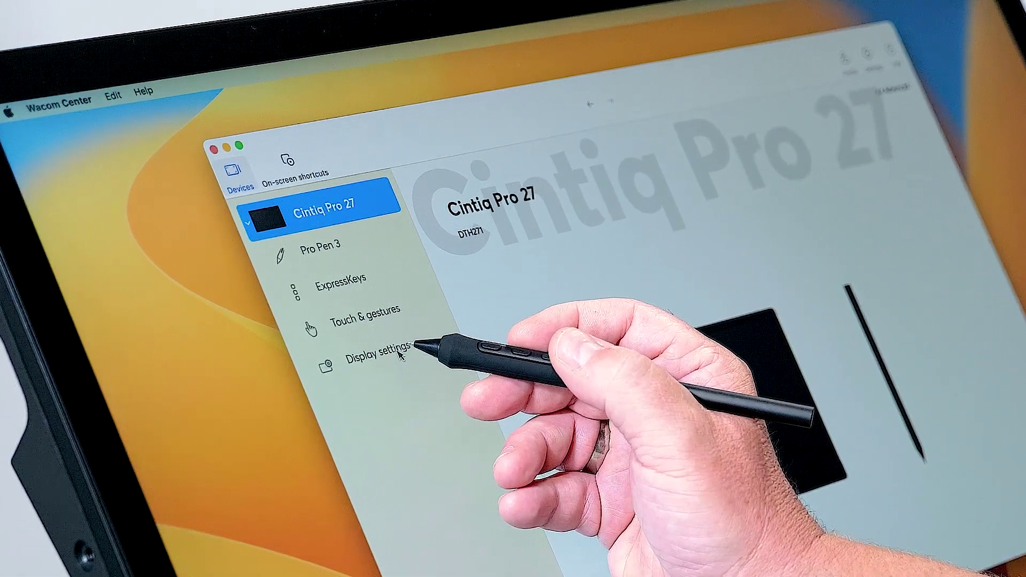
click(452, 224)
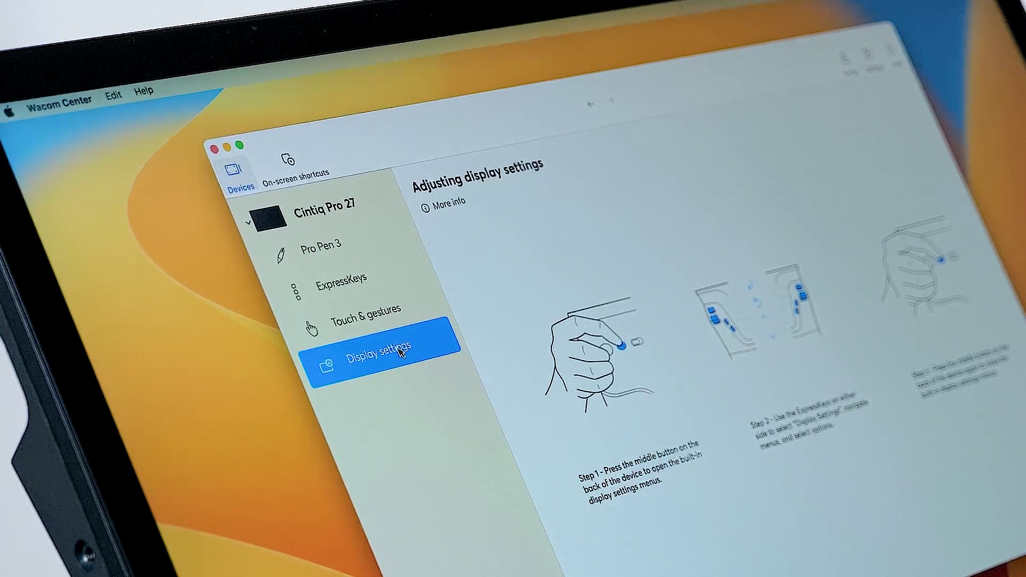